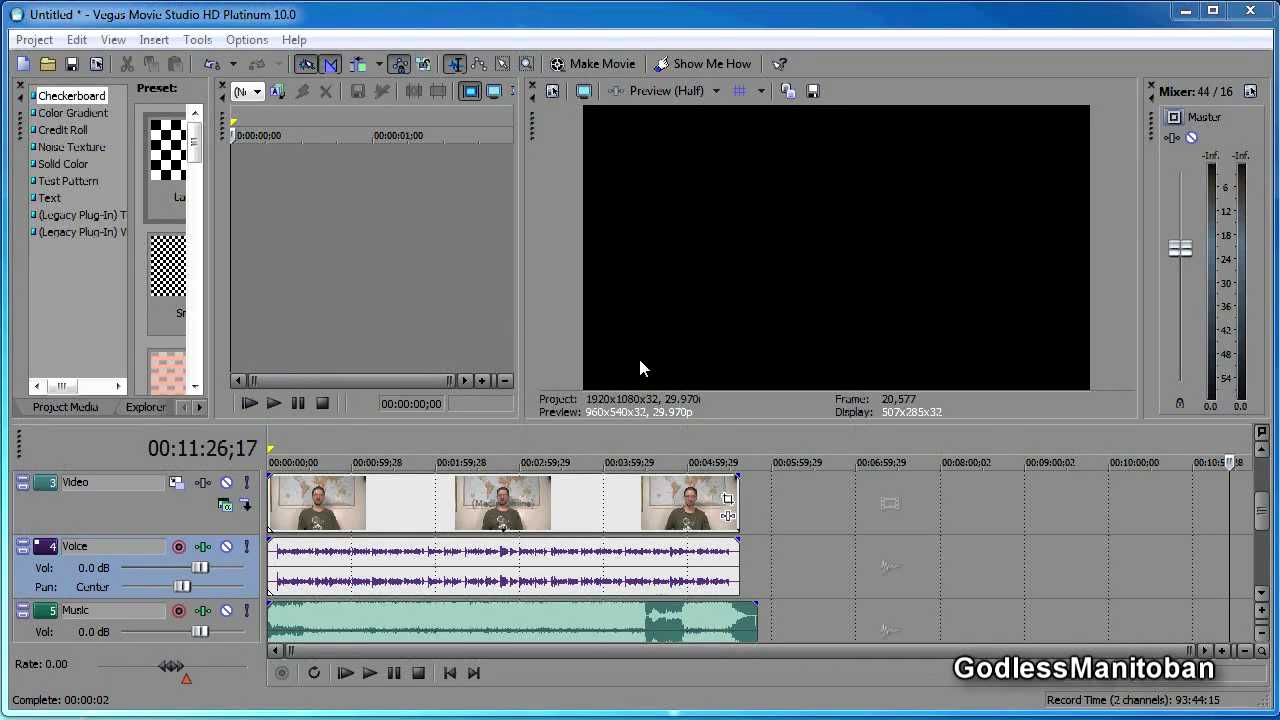
Delete the audio clip from the Music track.
right_click(479, 622)
click(500, 410)
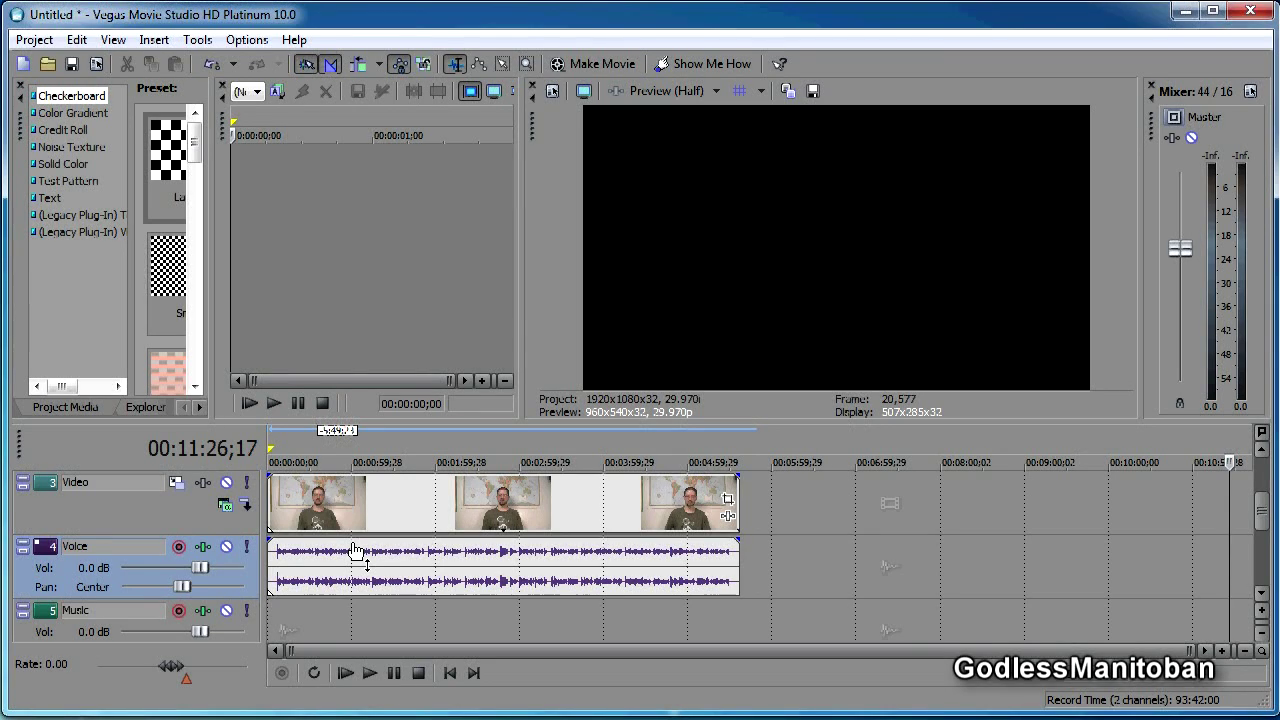
Delete the silent section before speech begins and slide the video and voice clips to 00:00:00;00.
click(277, 607)
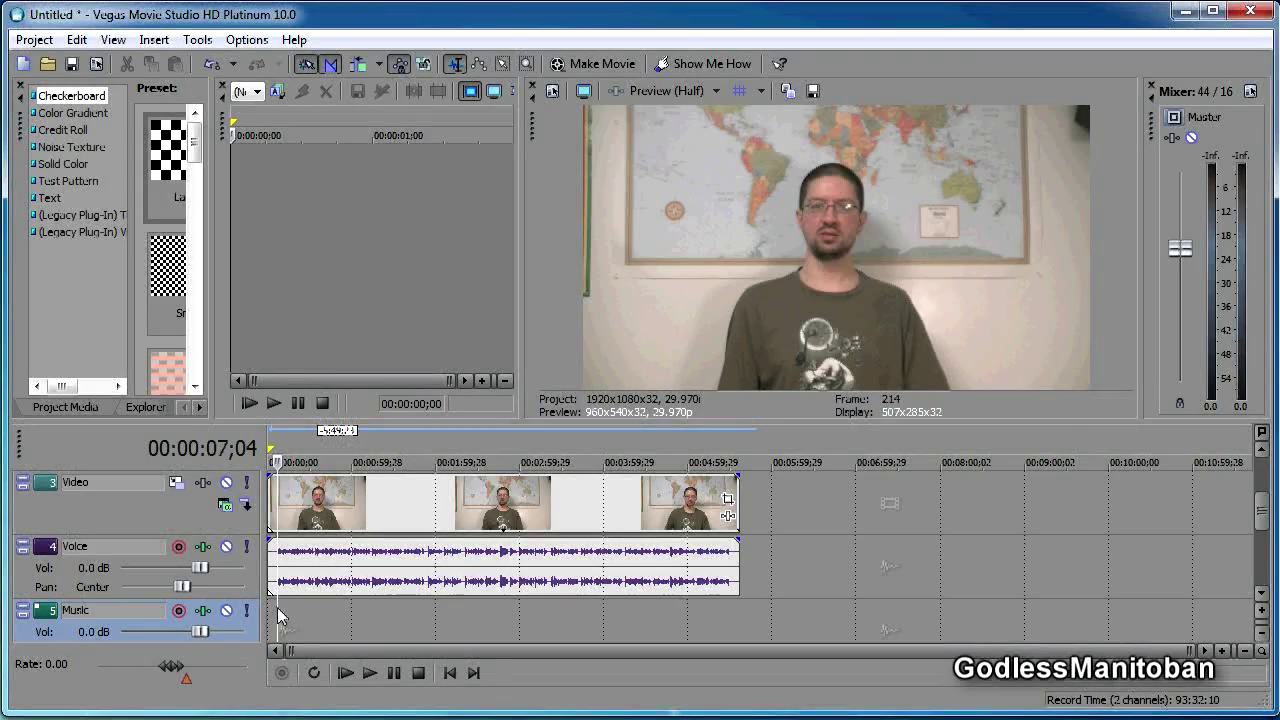
click(277, 613)
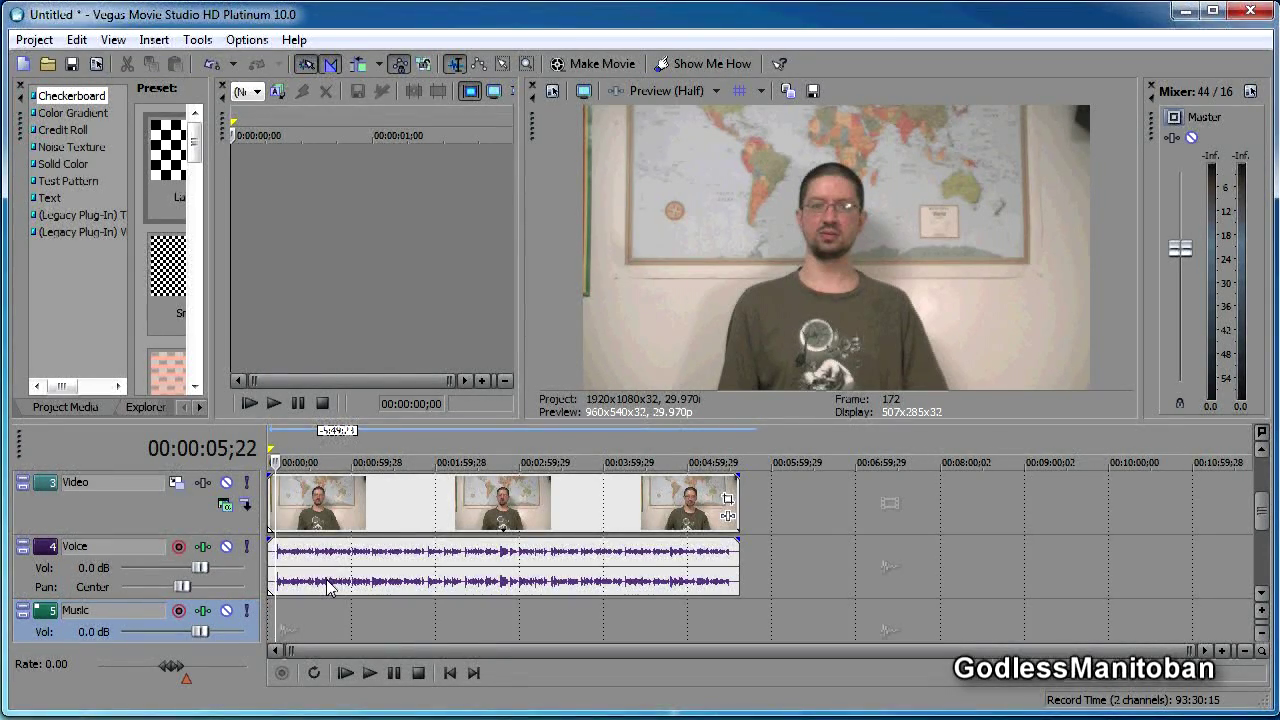
key(shift+Left)
key(Home)
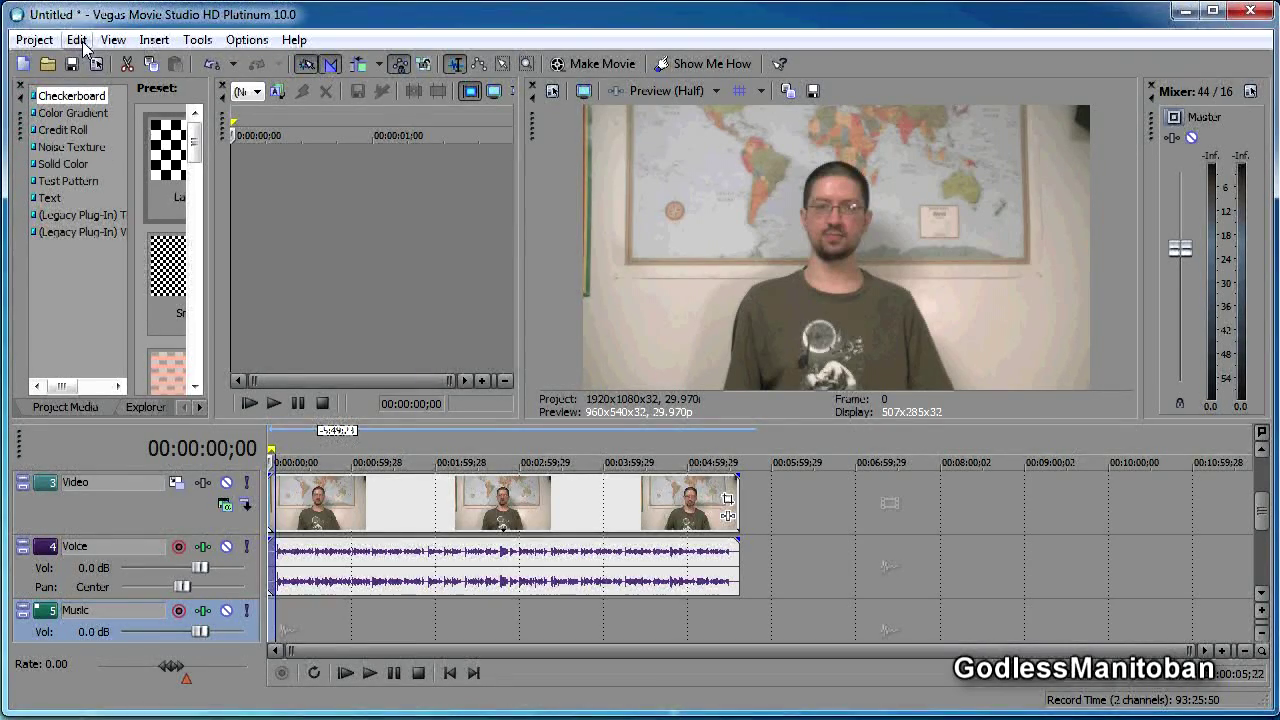
click(80, 40)
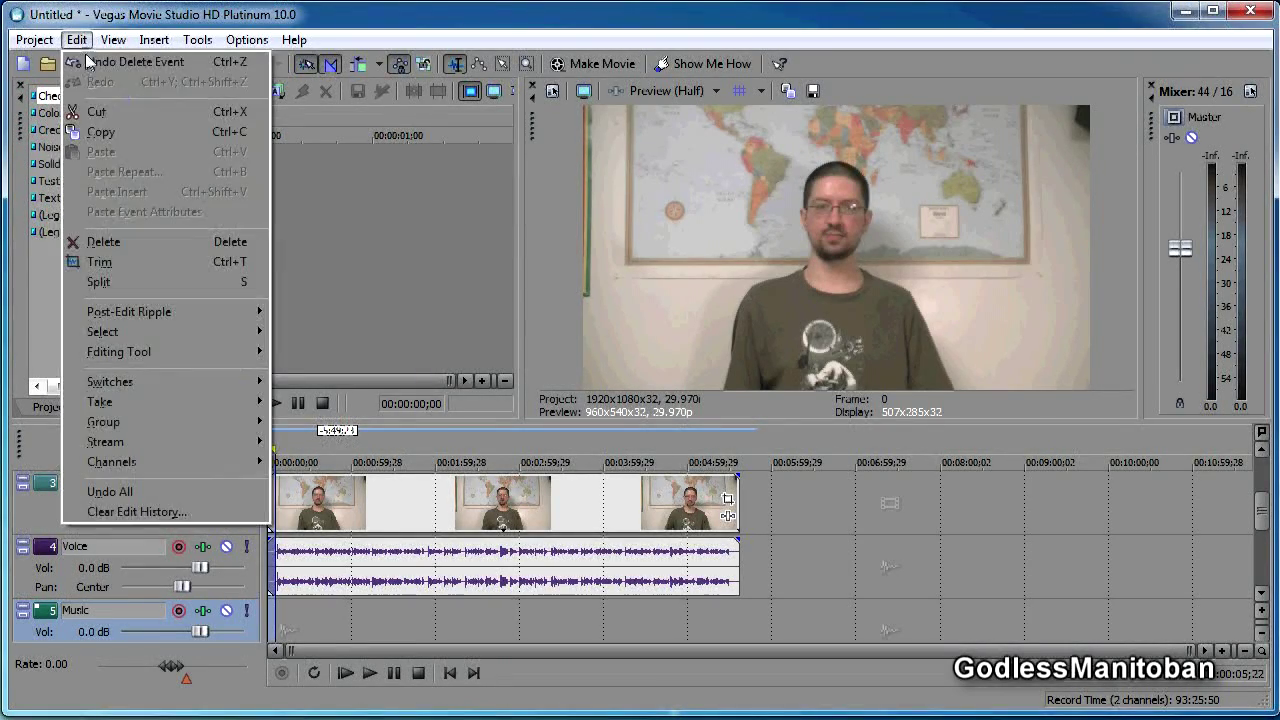
click(106, 243)
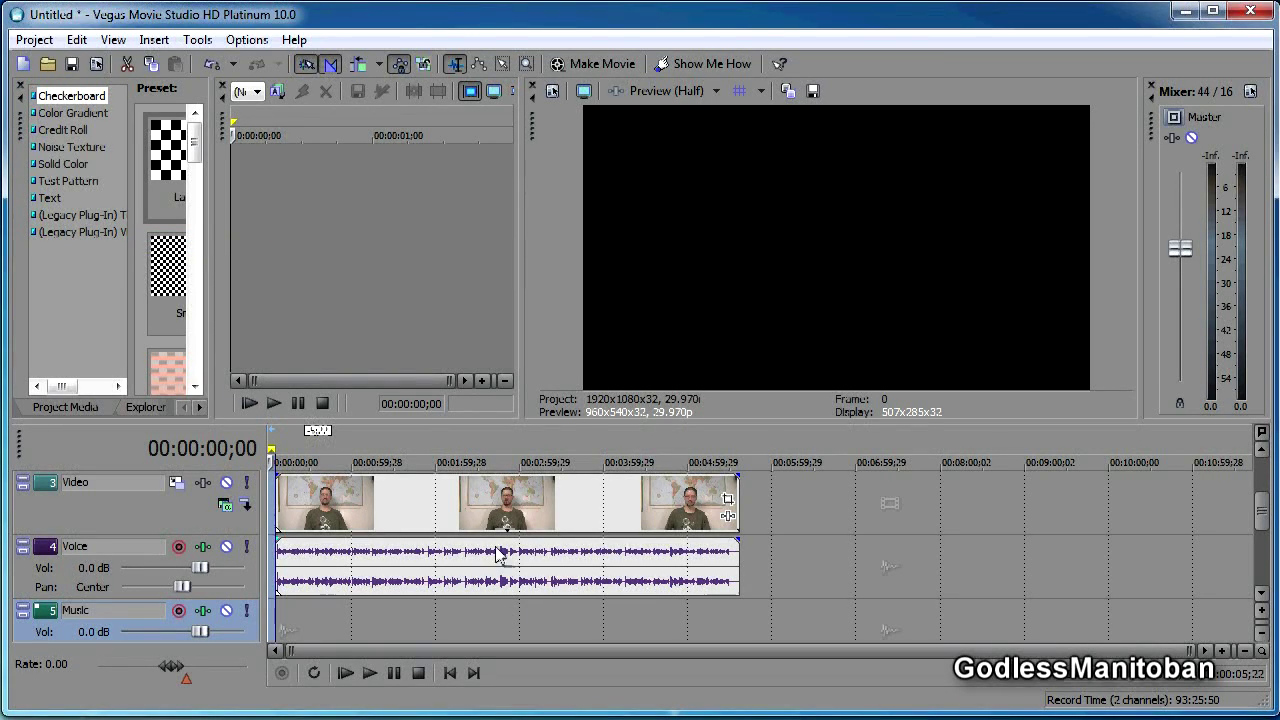
click(828, 526)
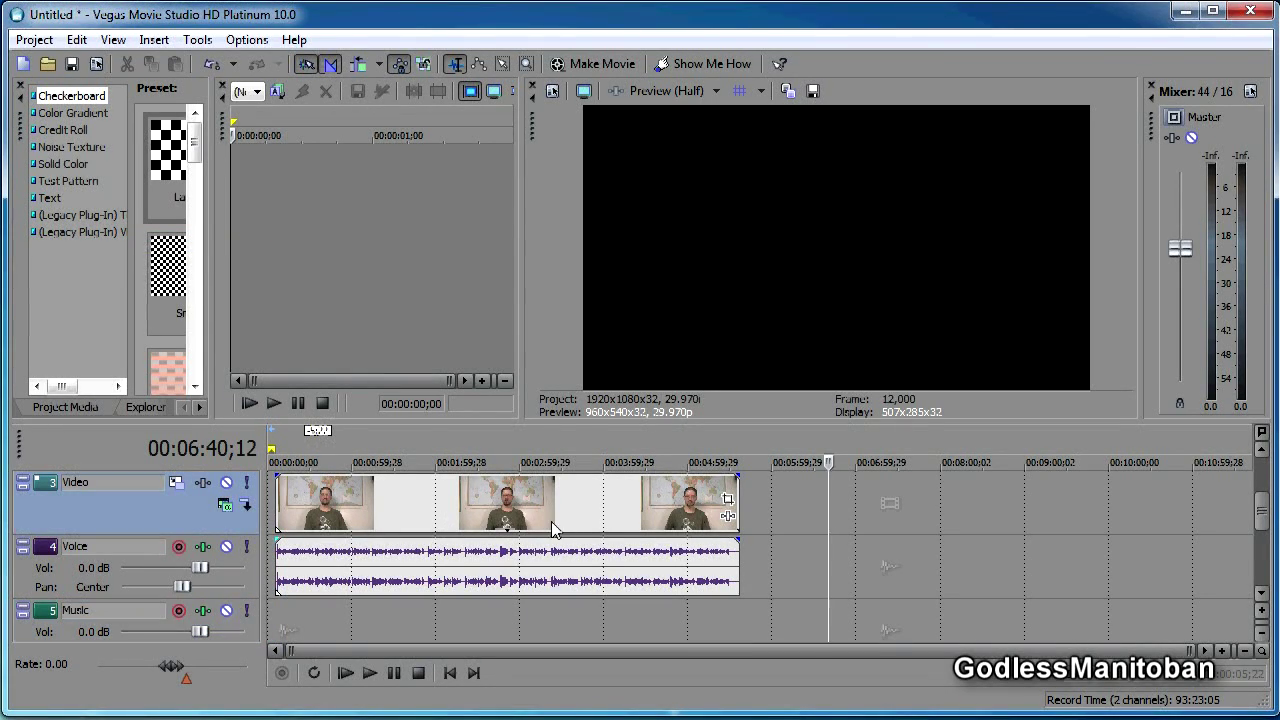
drag(541, 520, 533, 519)
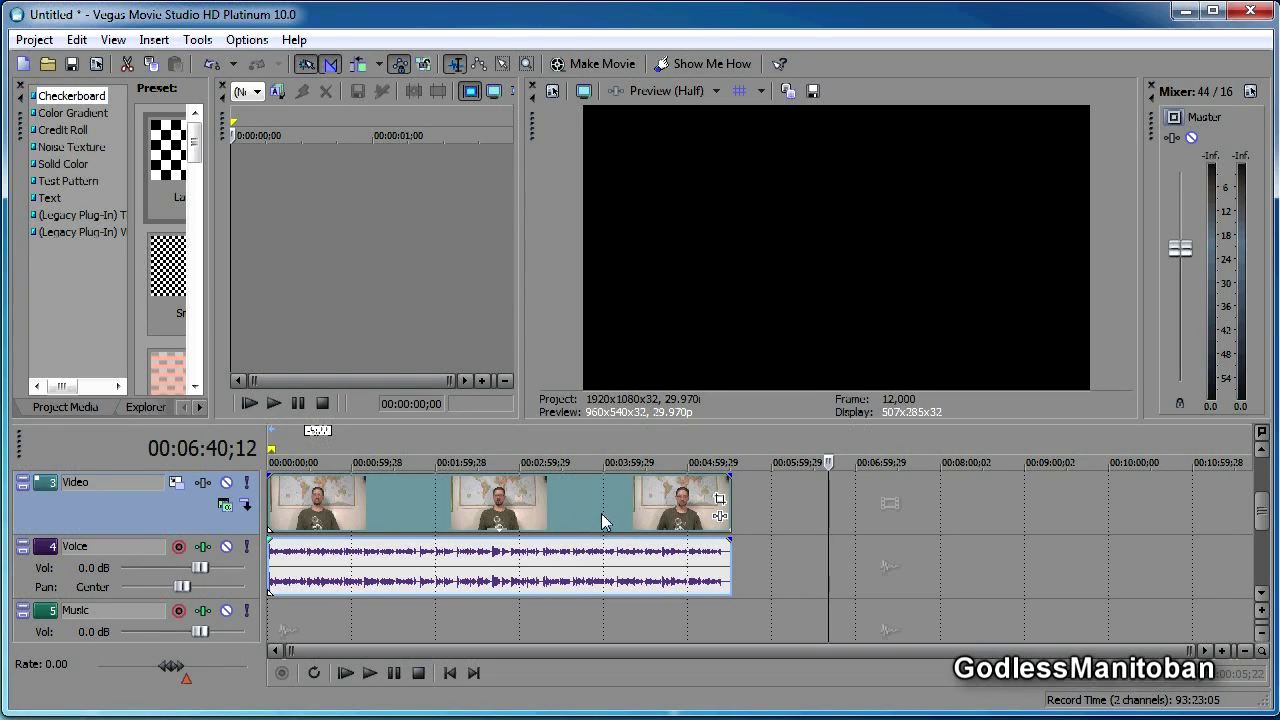
Select the trailing silence after the clips end and delete it with Edit > Delete.
click(723, 552)
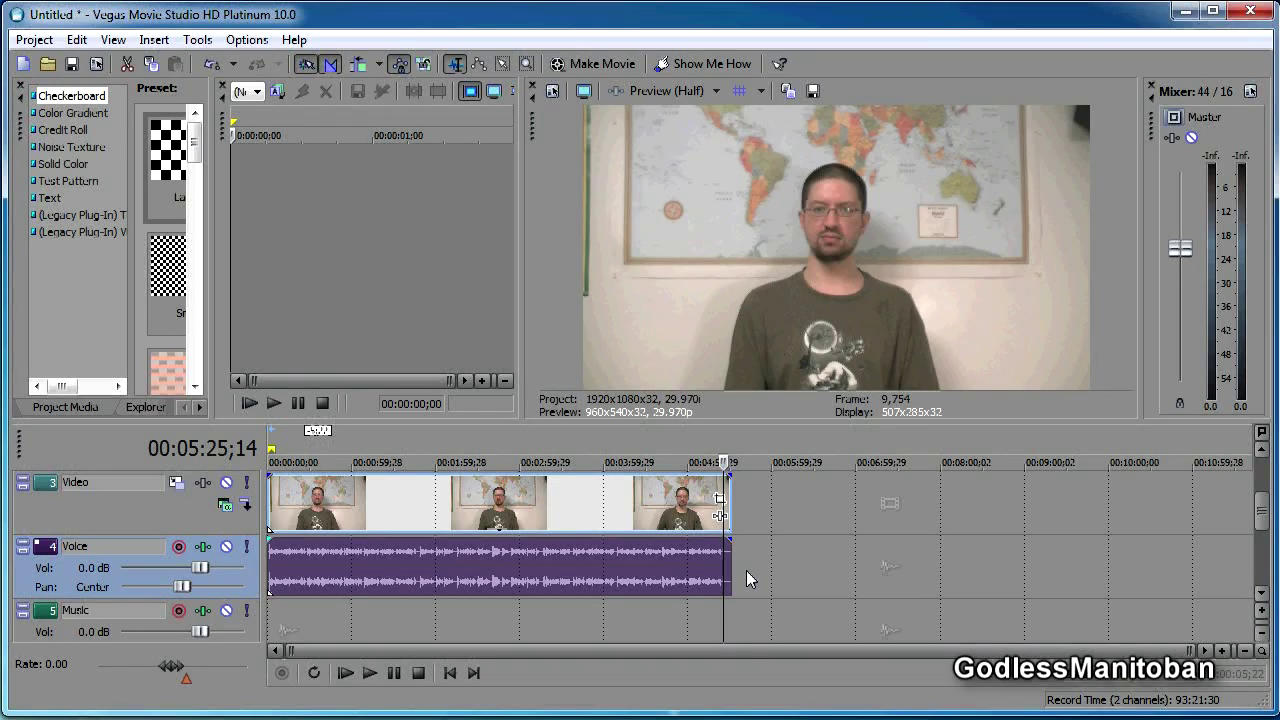
key(End)
key(space)
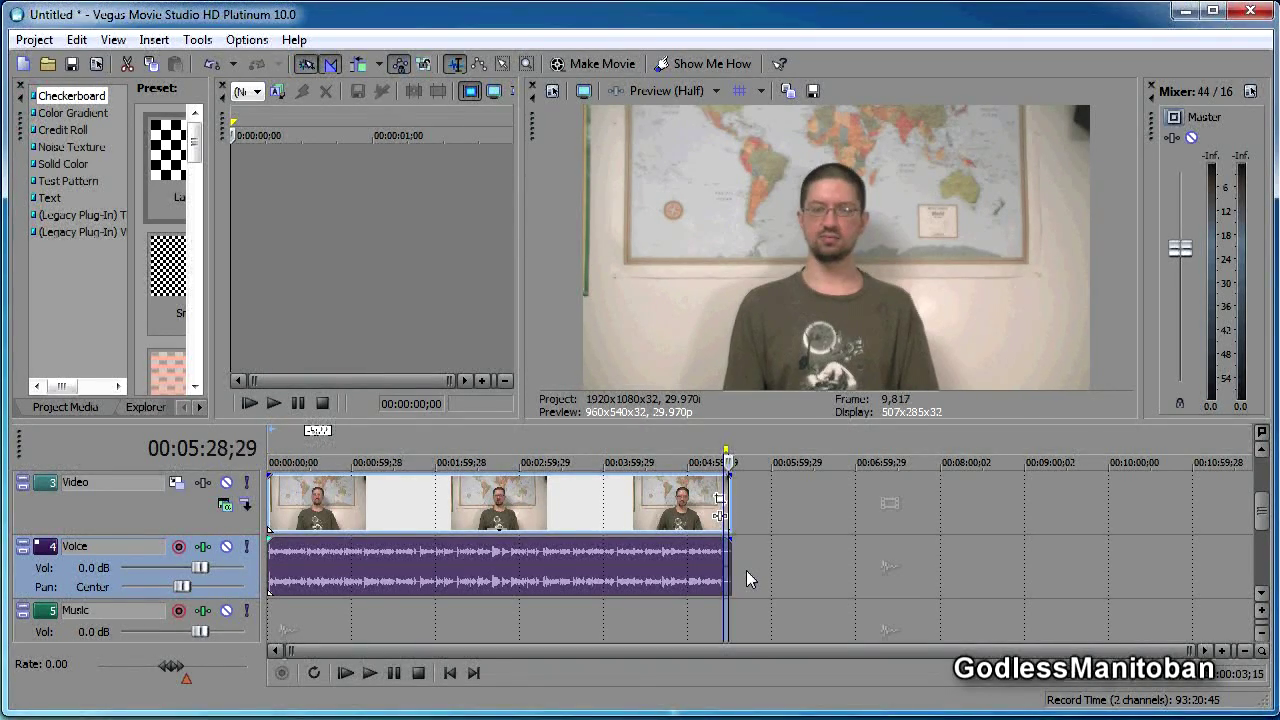
click(76, 40)
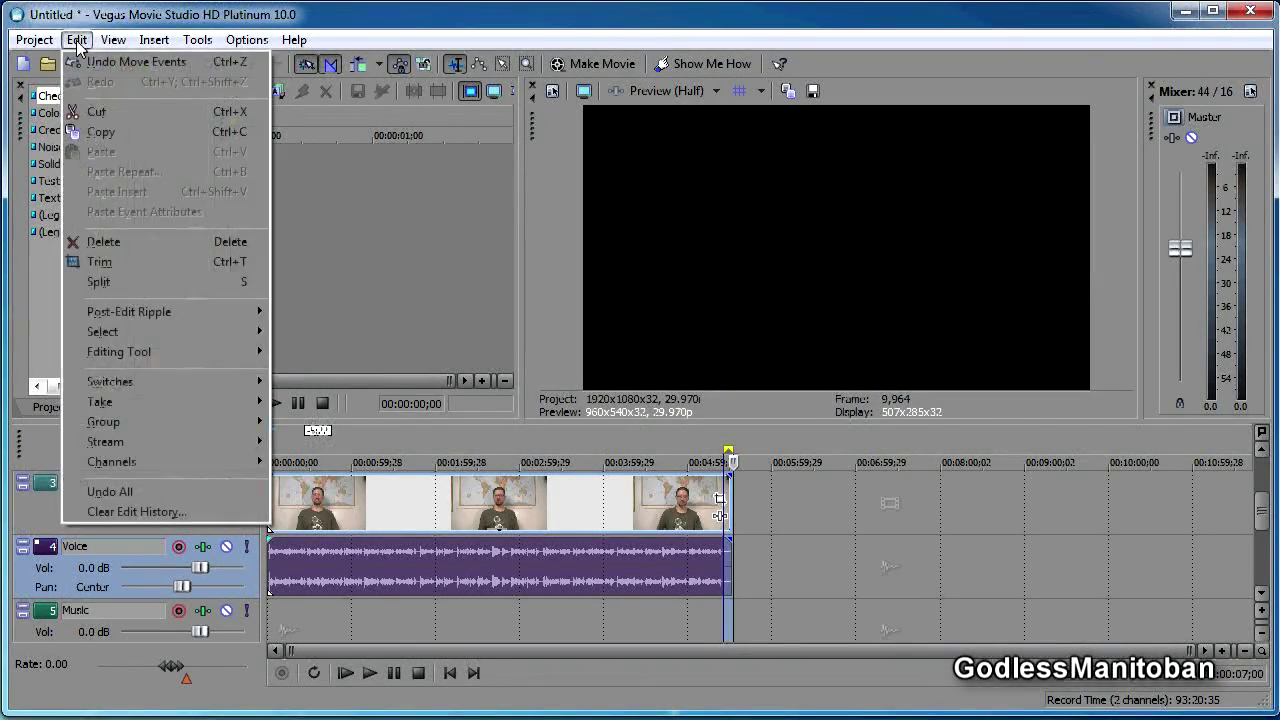
click(121, 241)
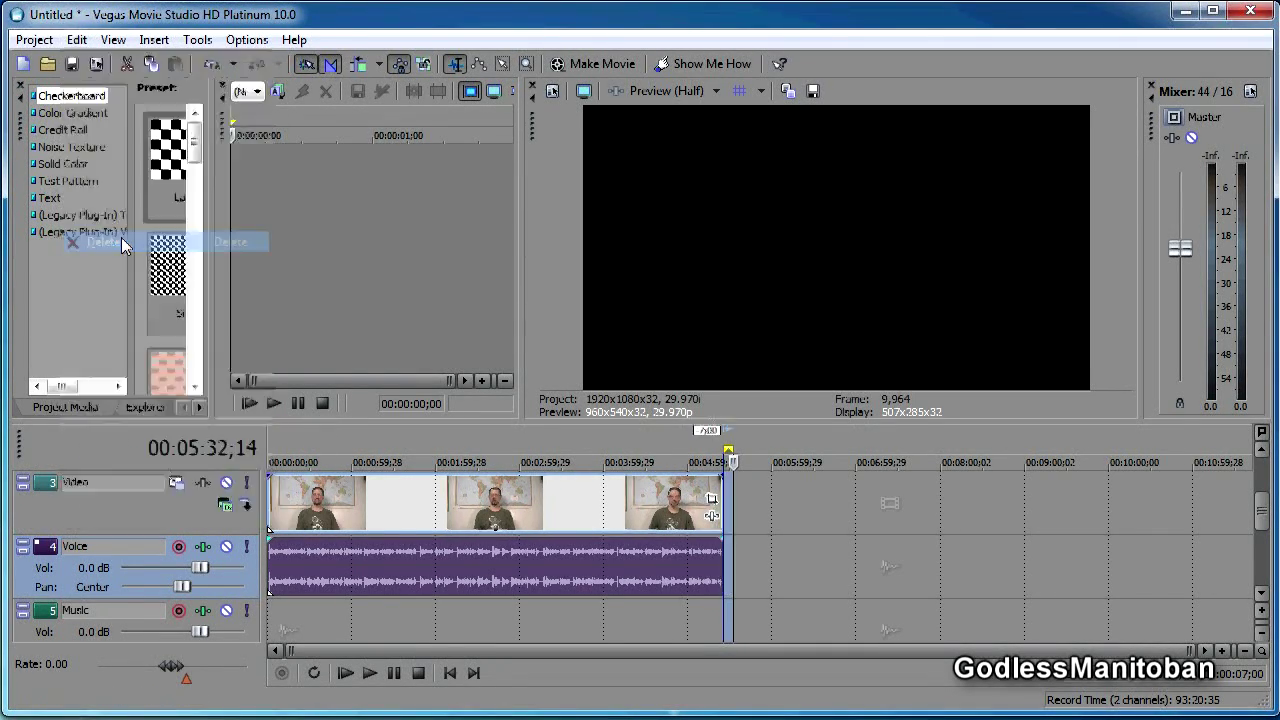
click(513, 556)
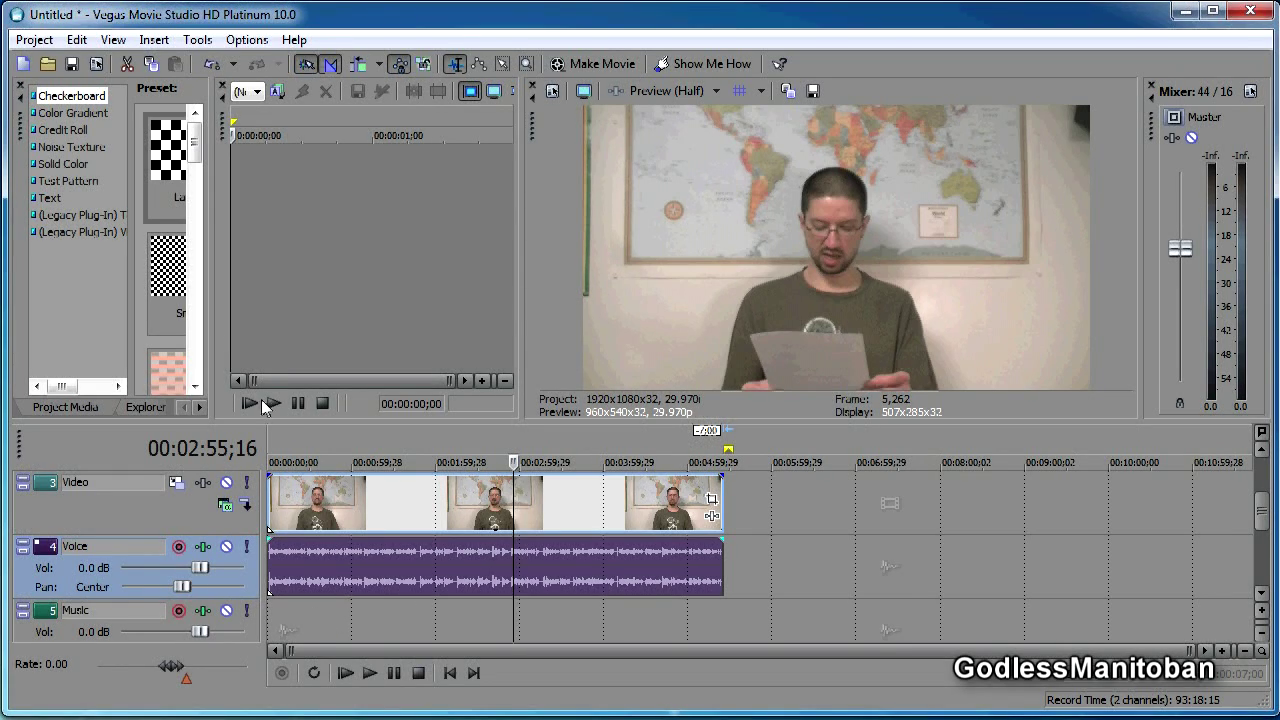
Open the Black Label Society - Suicide Messiah MP3 and place it at the Music track's start.
click(35, 40)
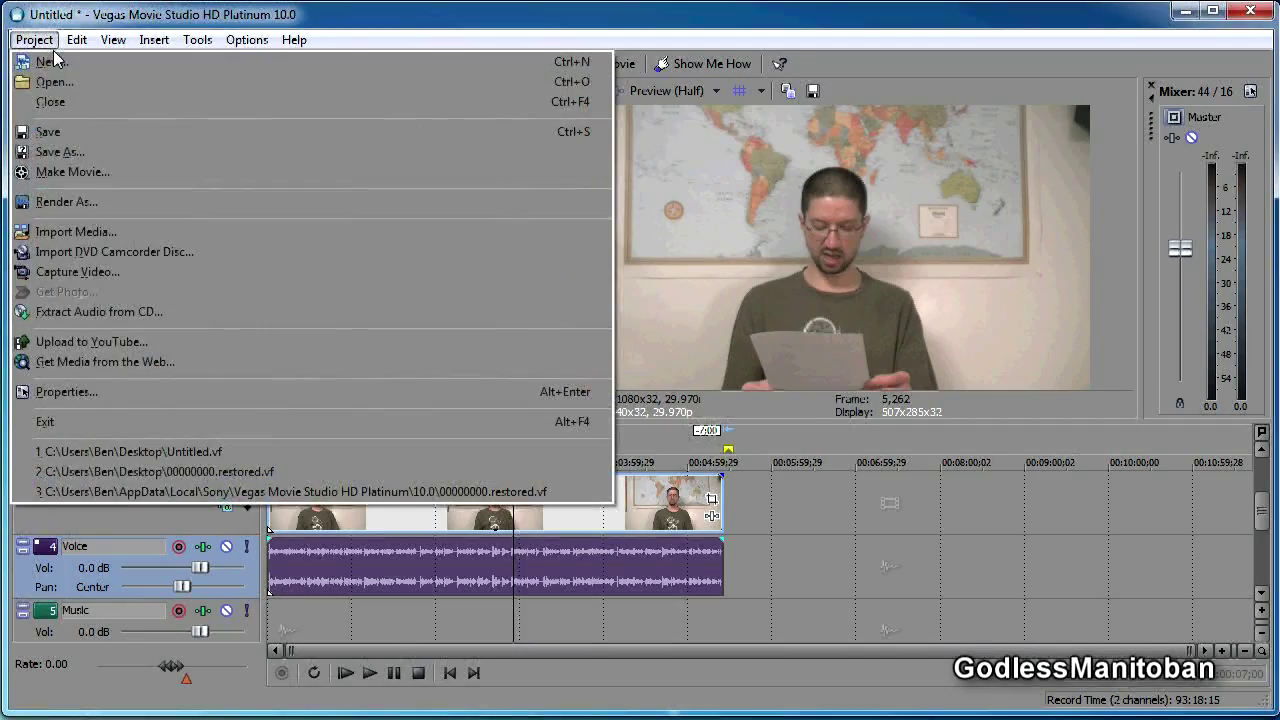
click(92, 84)
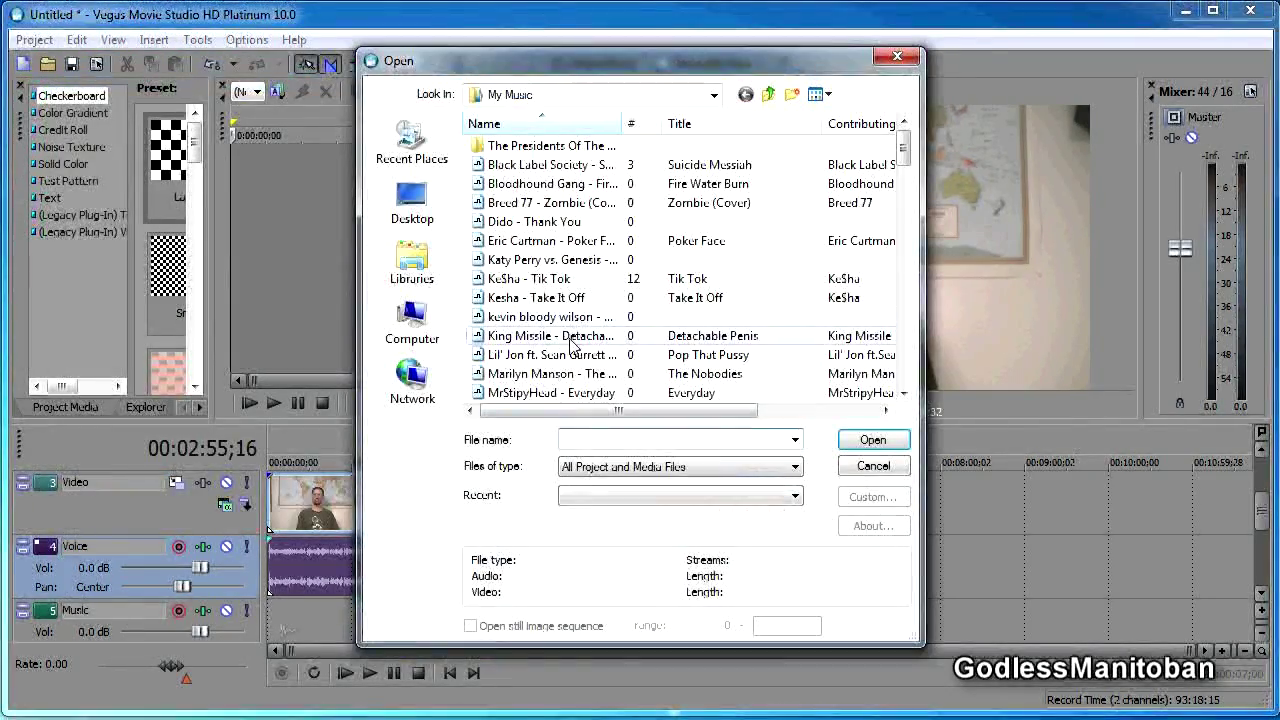
click(560, 170)
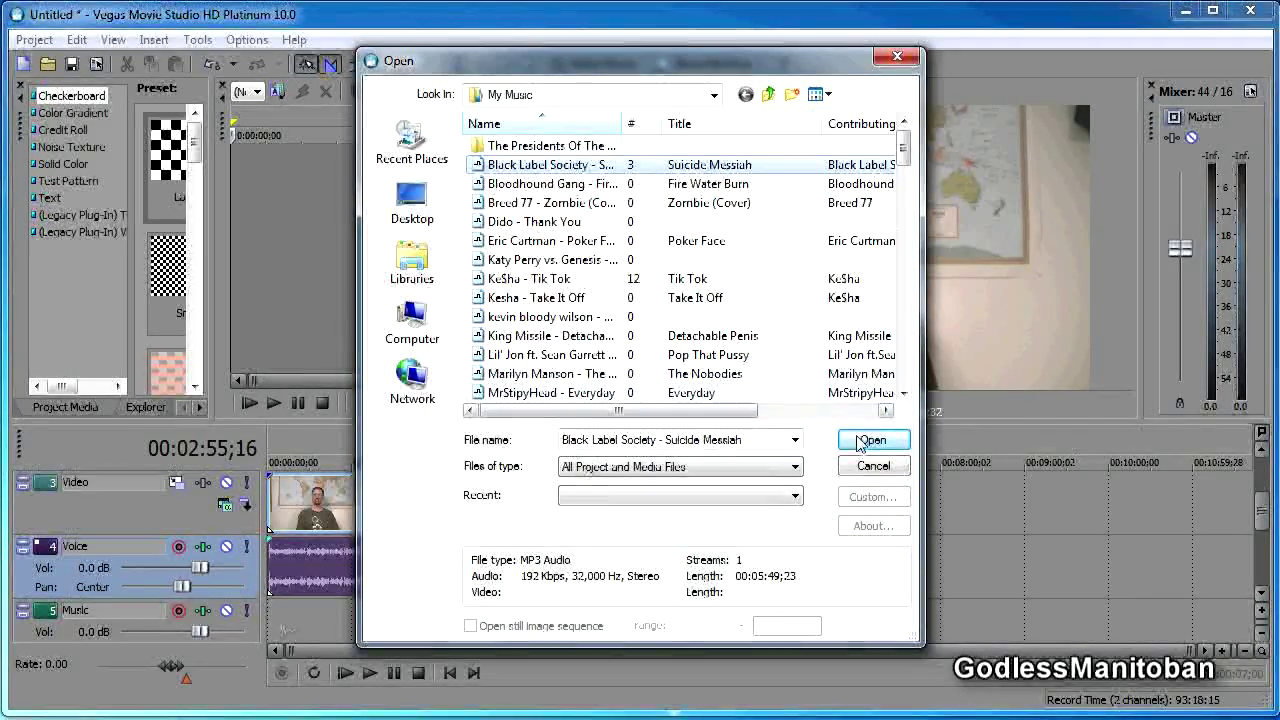
click(870, 440)
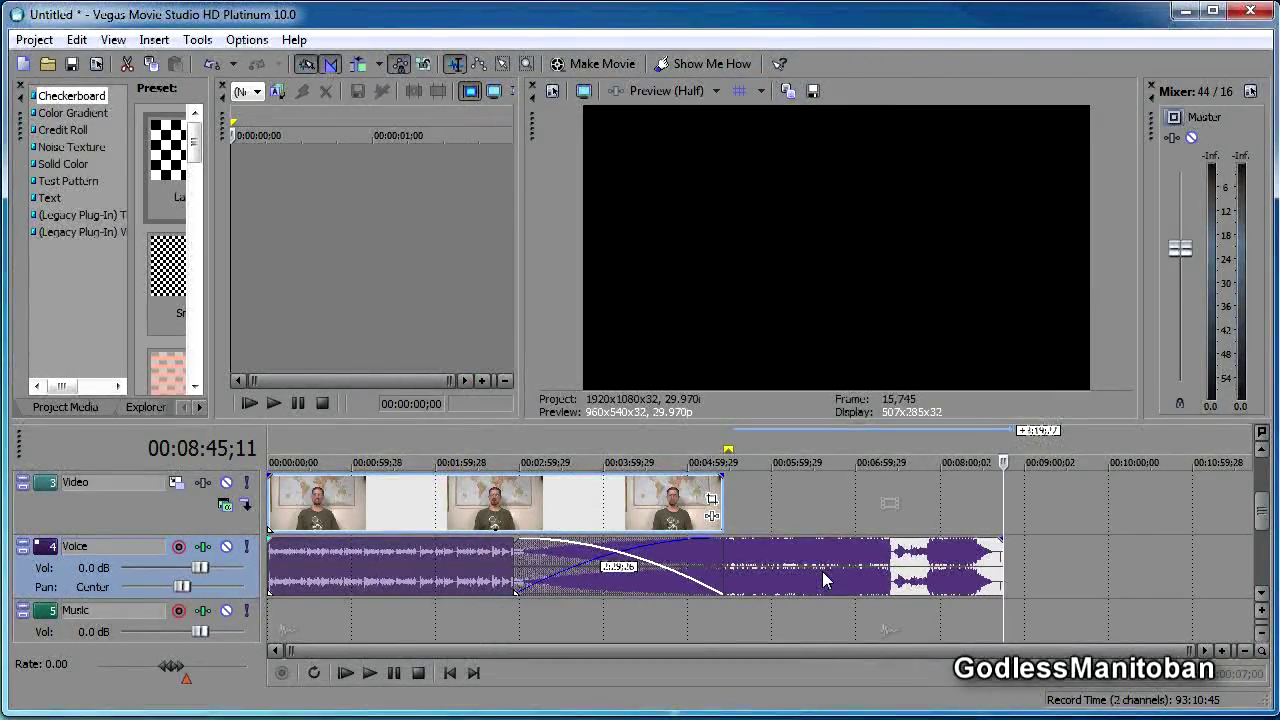
drag(822, 588, 572, 632)
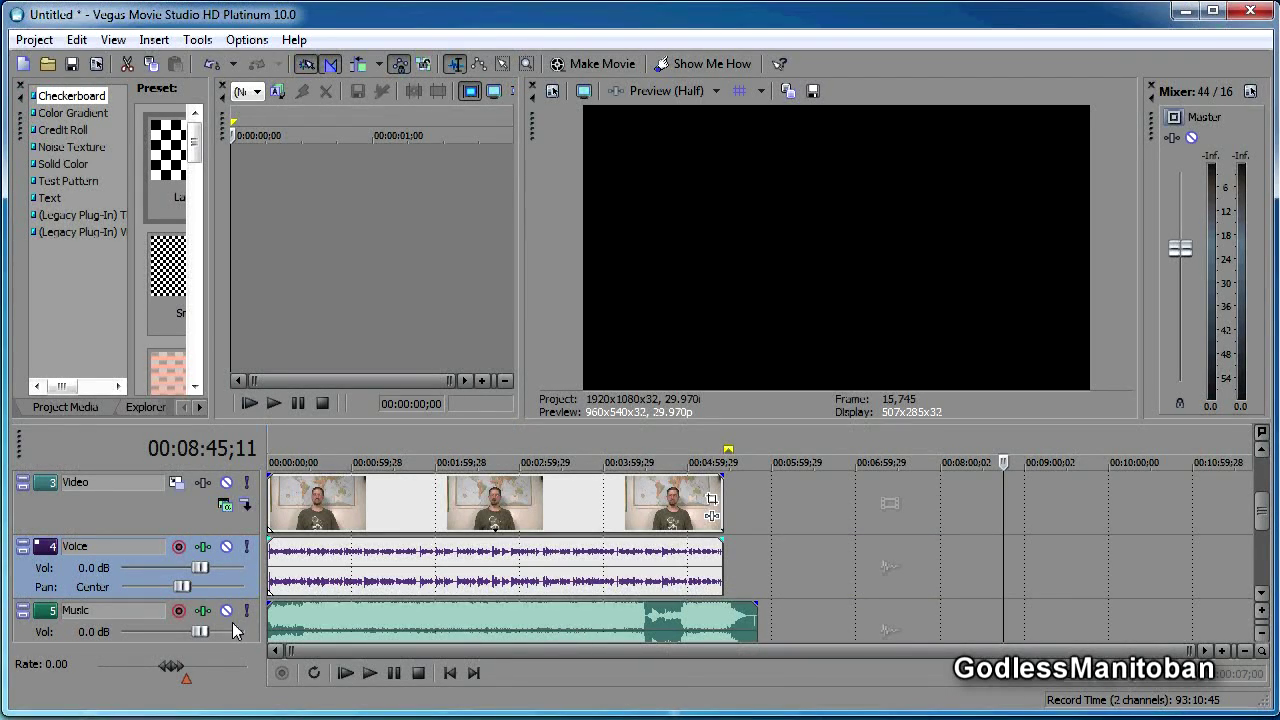
Set the Music track's Vol slider to -25.1 dB.
click(1262, 595)
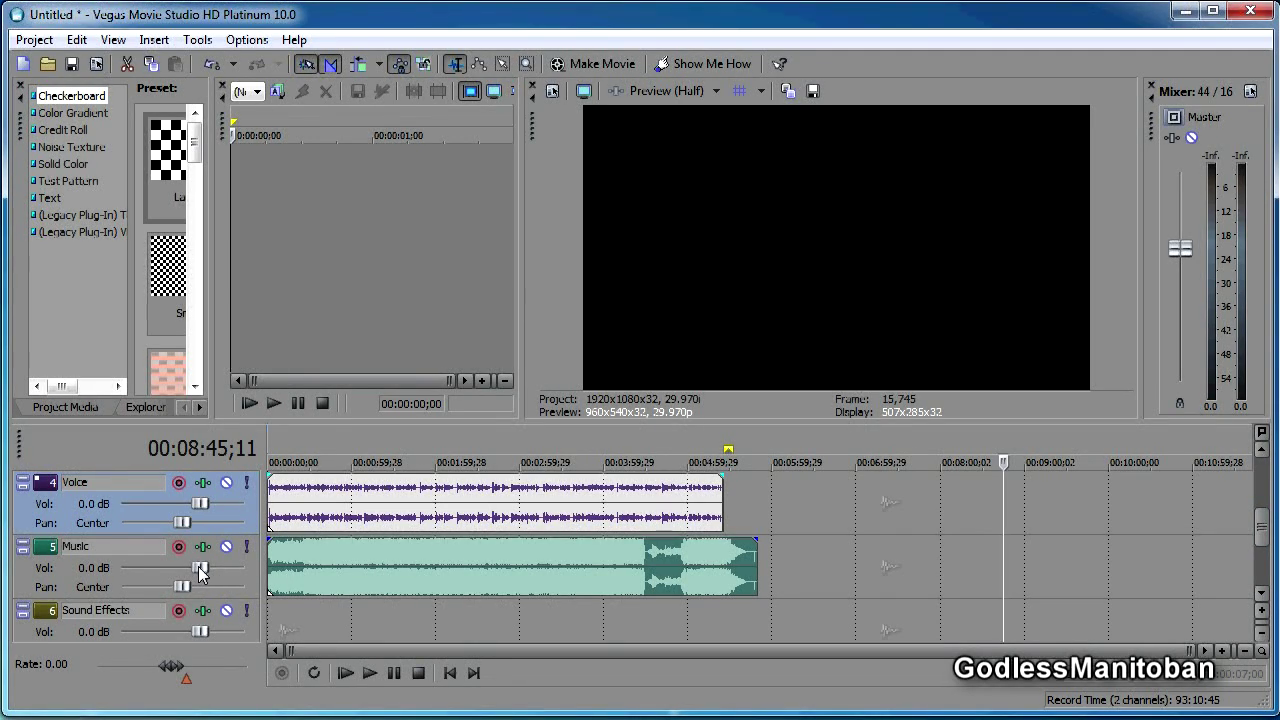
drag(200, 568, 143, 568)
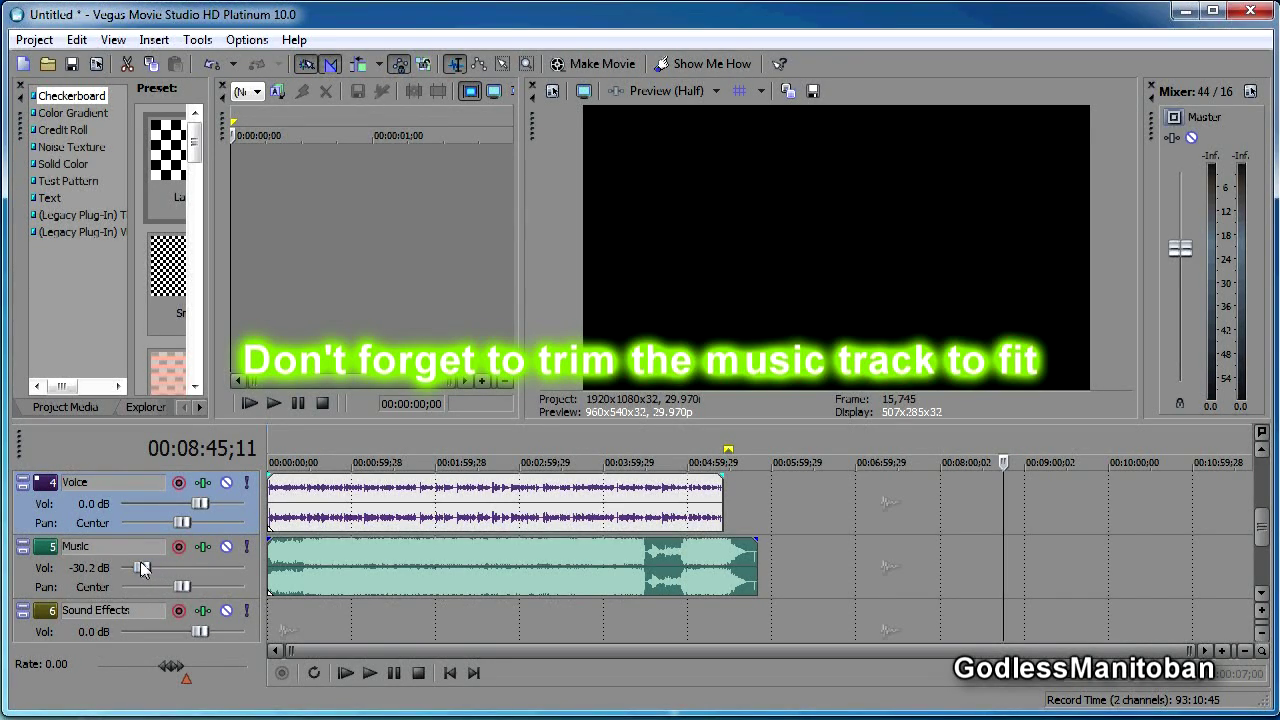
drag(143, 571, 147, 570)
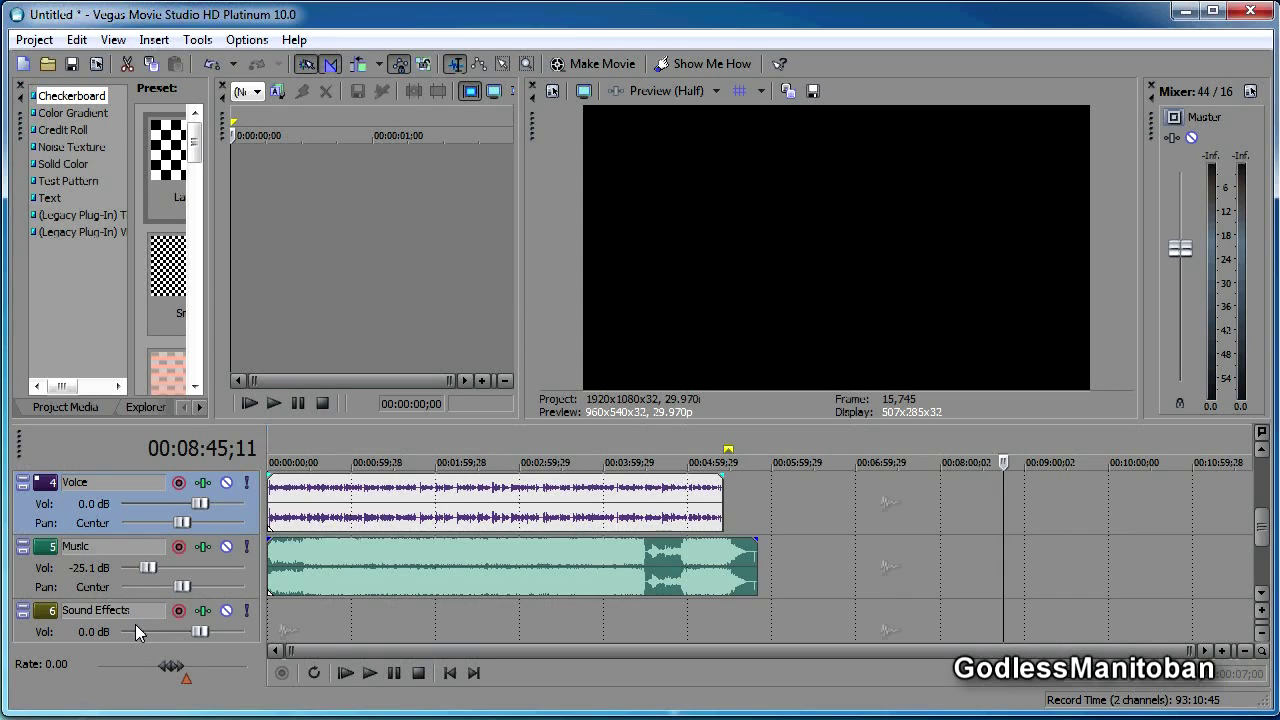
Delete the Sound Effects track.
click(135, 624)
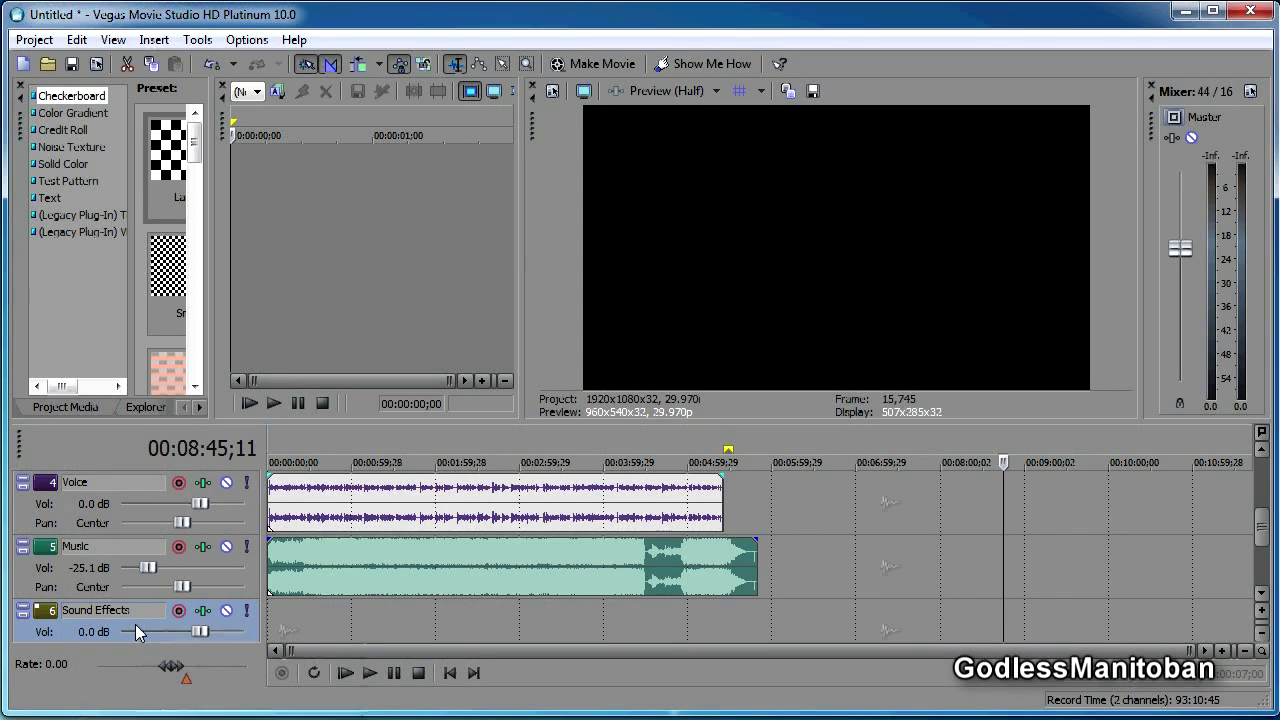
right_click(135, 624)
click(158, 698)
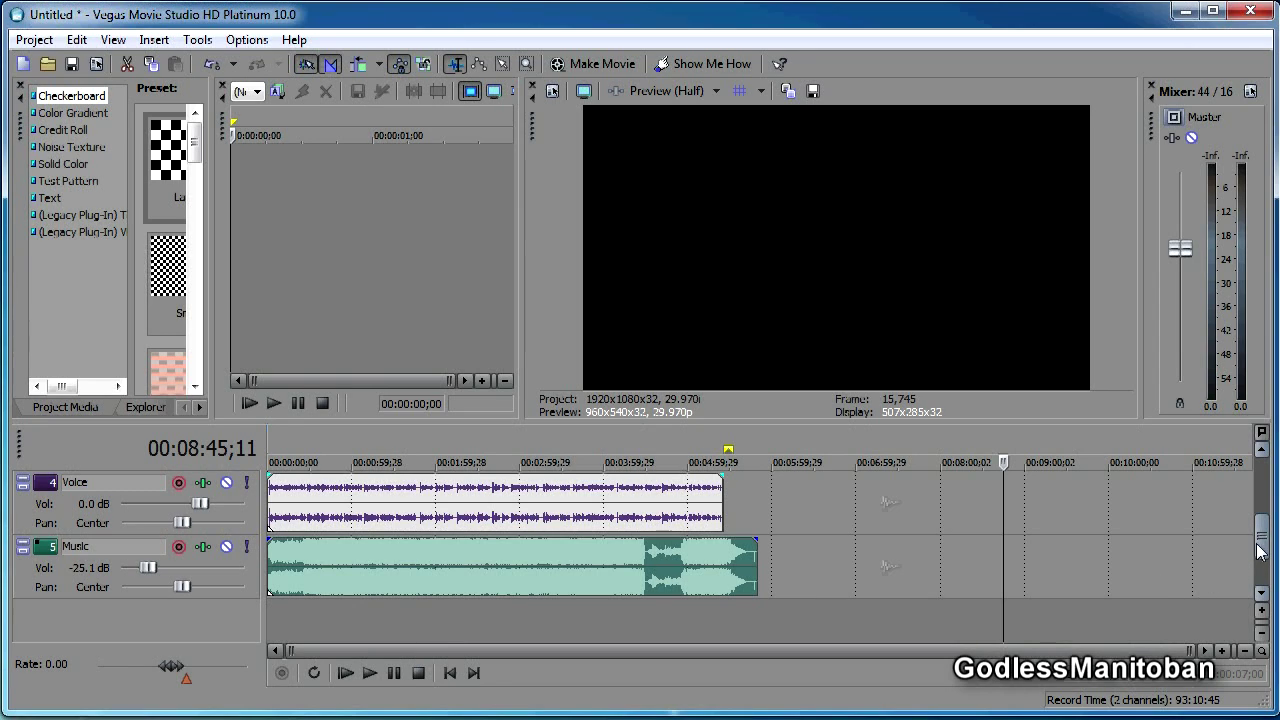
Delete the Video Overlay track.
drag(1262, 545, 1262, 495)
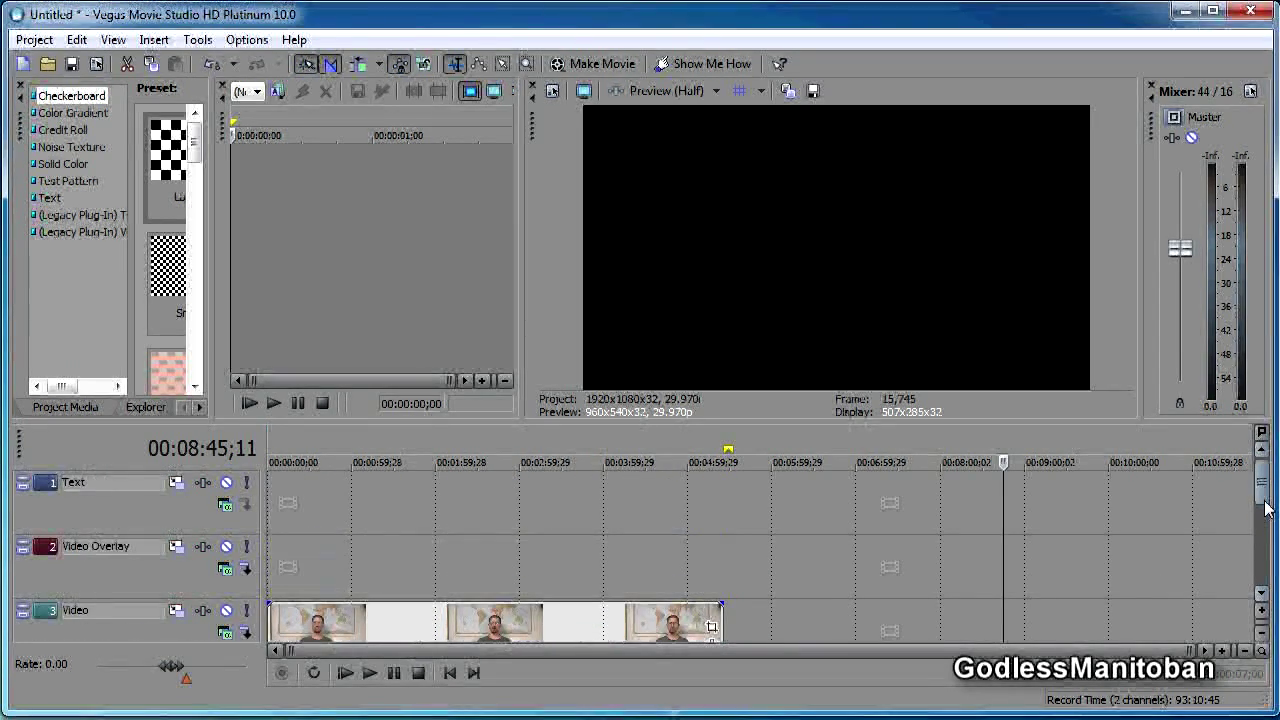
right_click(147, 574)
click(199, 660)
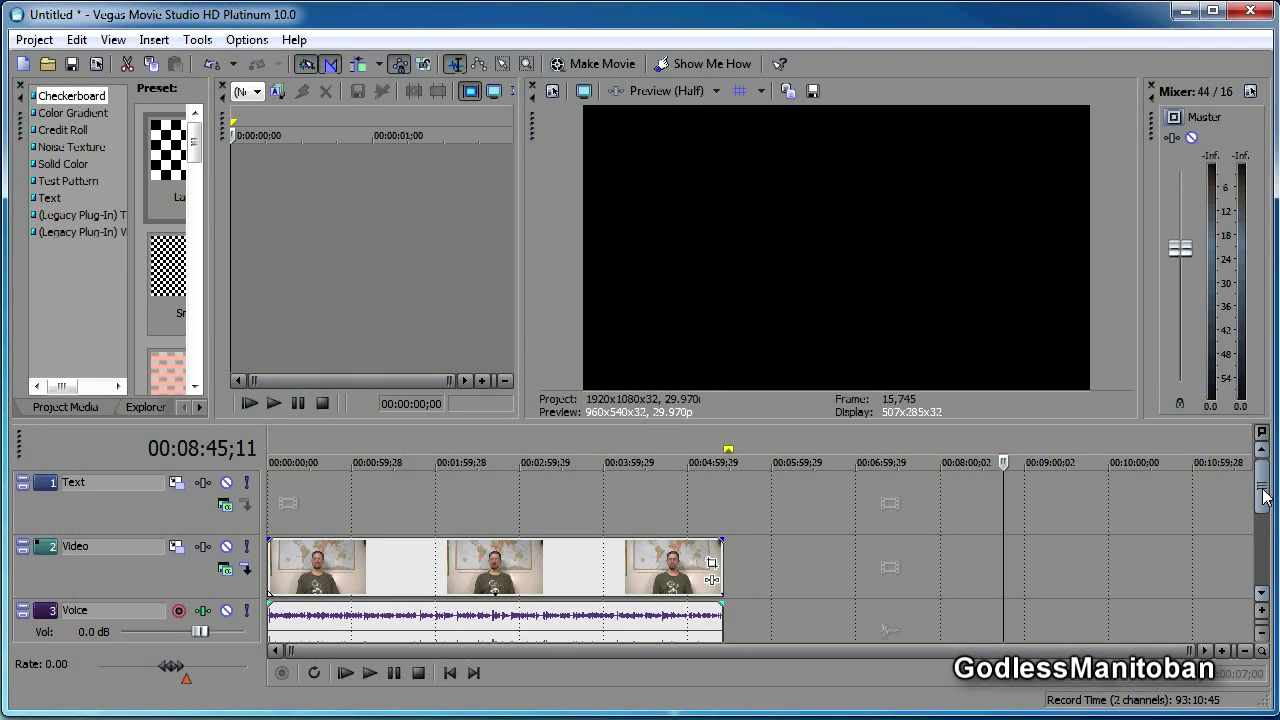
mouse_move(1263, 497)
mouse_down()
mouse_move(1264, 568)
mouse_move(1263, 485)
mouse_up()
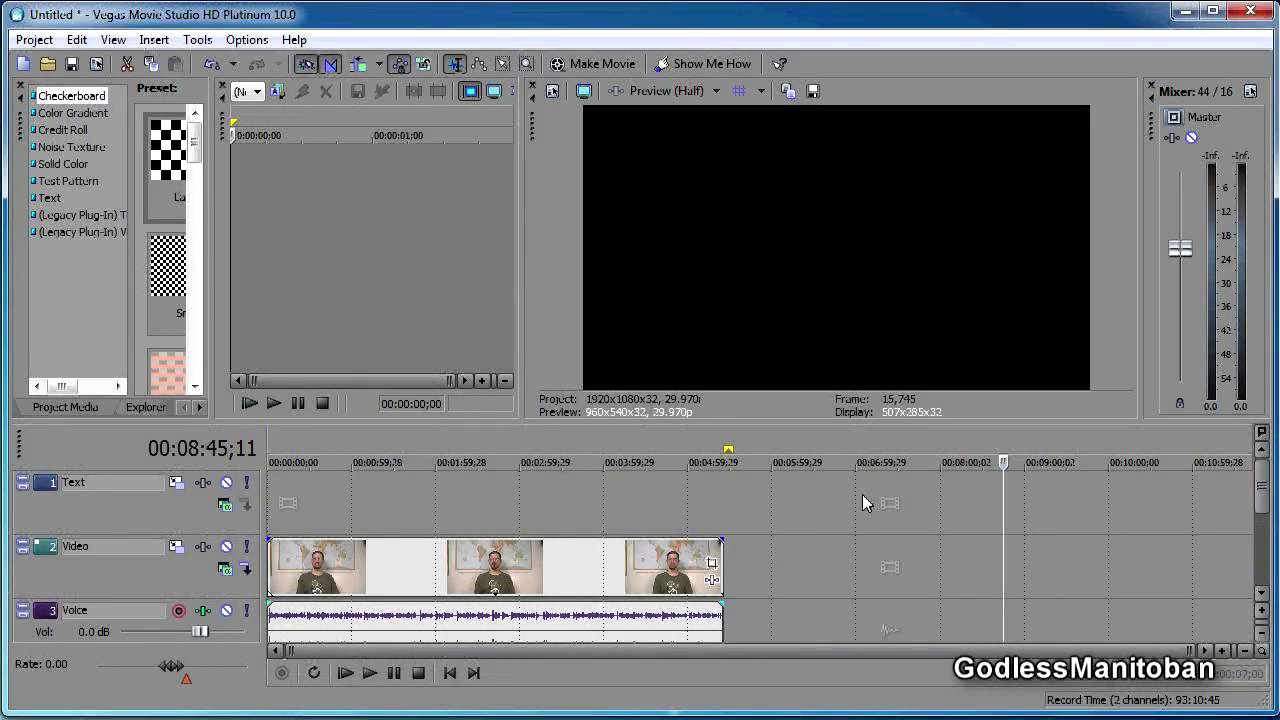